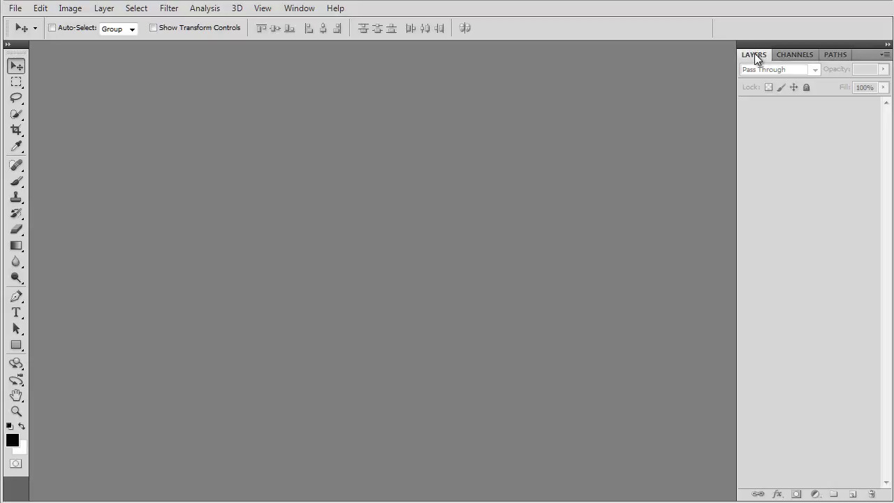
- Hide the Layers panel, then toggle it off and back on with F7
click(300, 8)
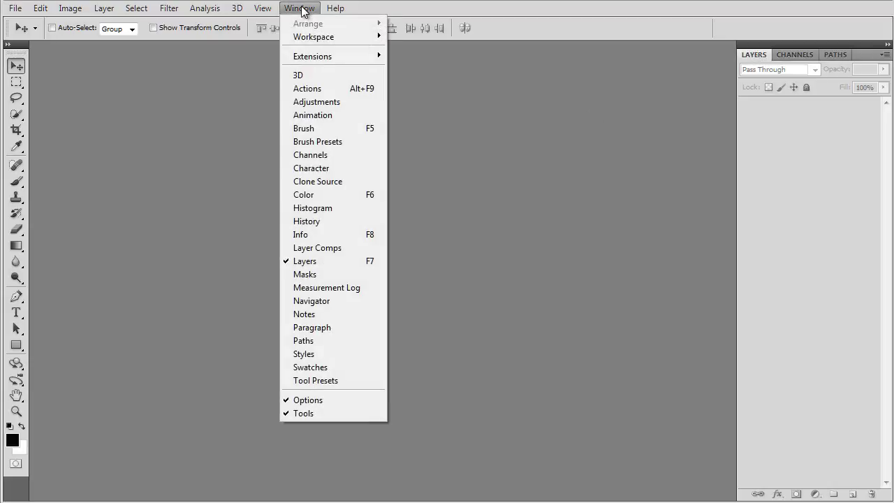
click(307, 264)
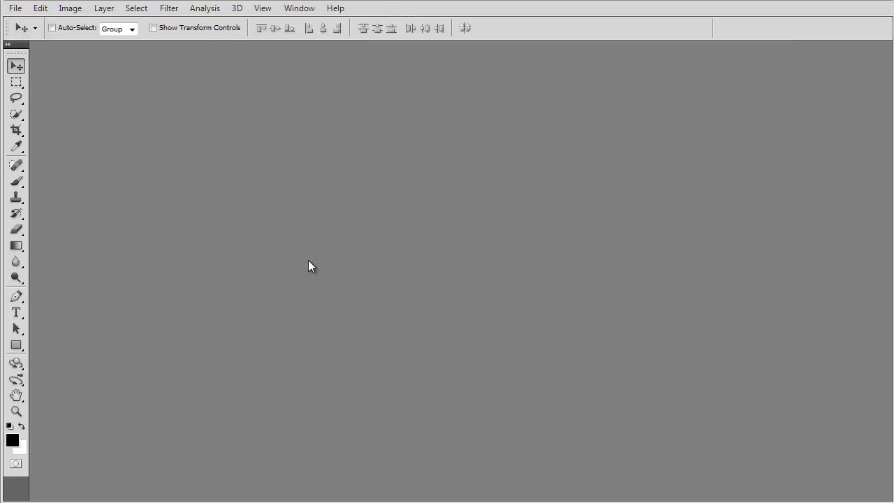
key(F7)
key(F7)
key(F7)
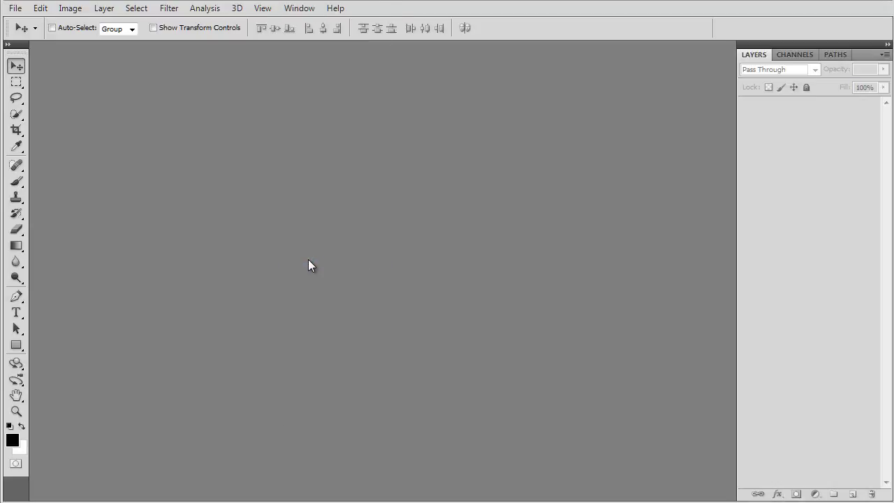
key(F7)
key(F7)
- Drag stock_000806_mockup_27042015_01.psd from the Smart Shop folder into Photoshop to open it
click(21, 11)
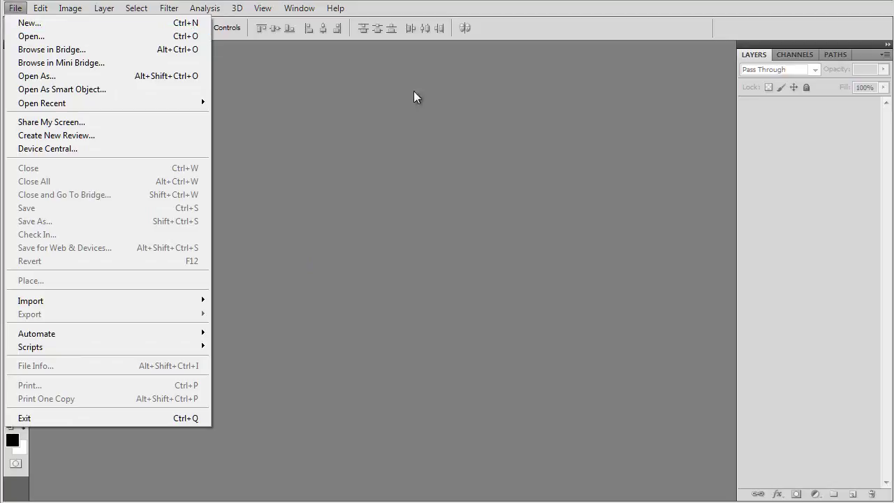
click(444, 107)
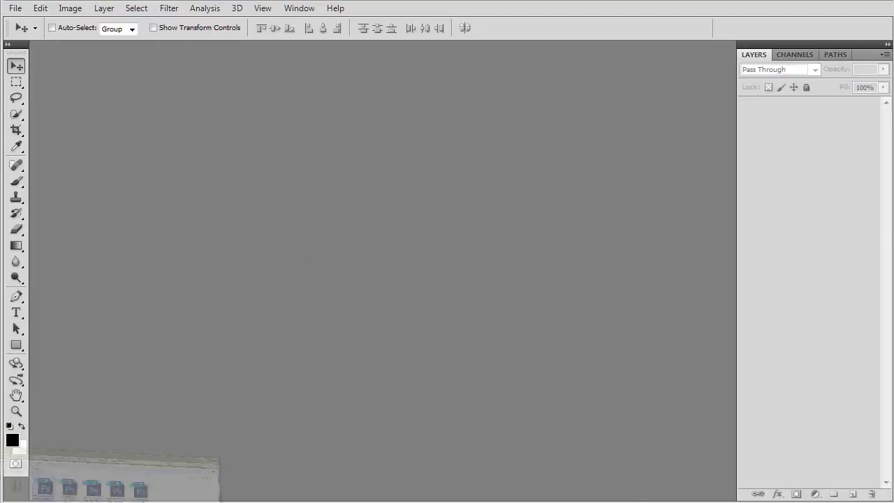
click(44, 485)
double_click(723, 72)
drag(670, 32, 750, 51)
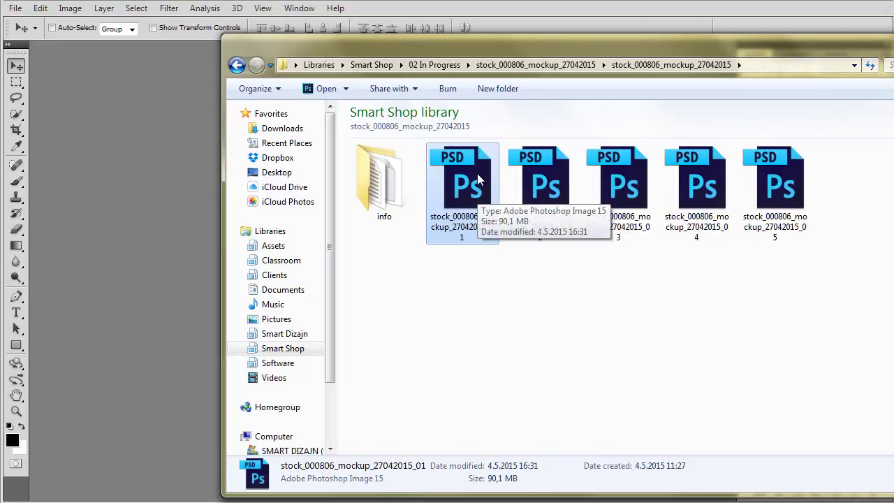
drag(476, 186, 162, 162)
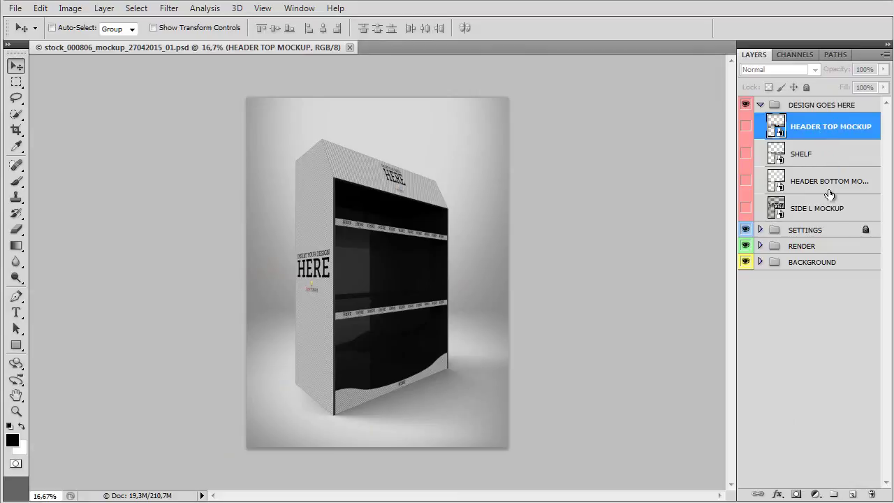
- Check the SETTINGS group's lock, leaving it locked, and expand the RENDER group
click(822, 234)
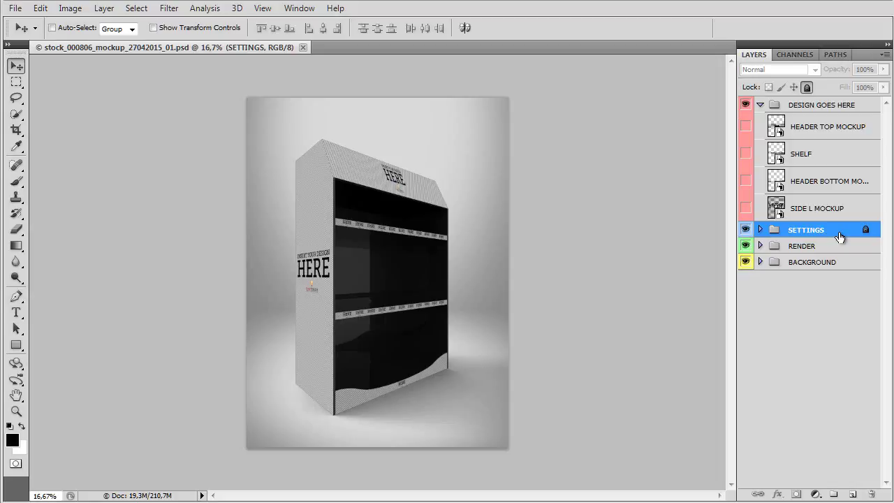
click(808, 88)
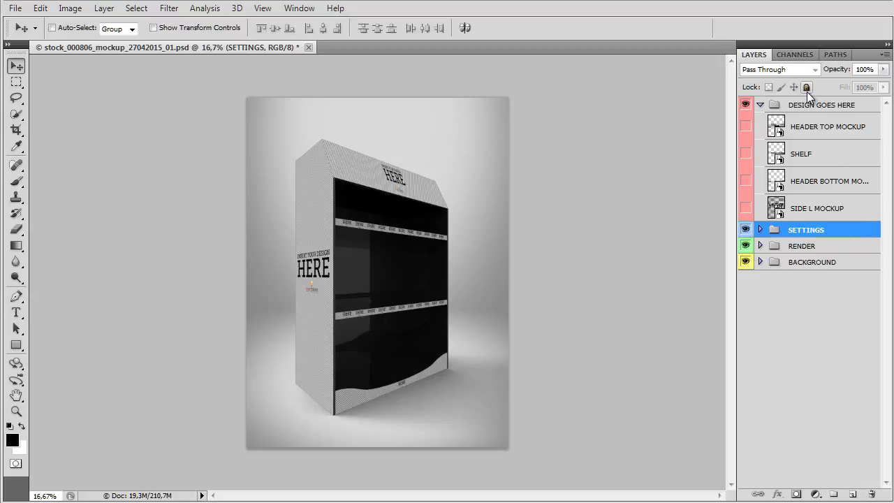
click(807, 88)
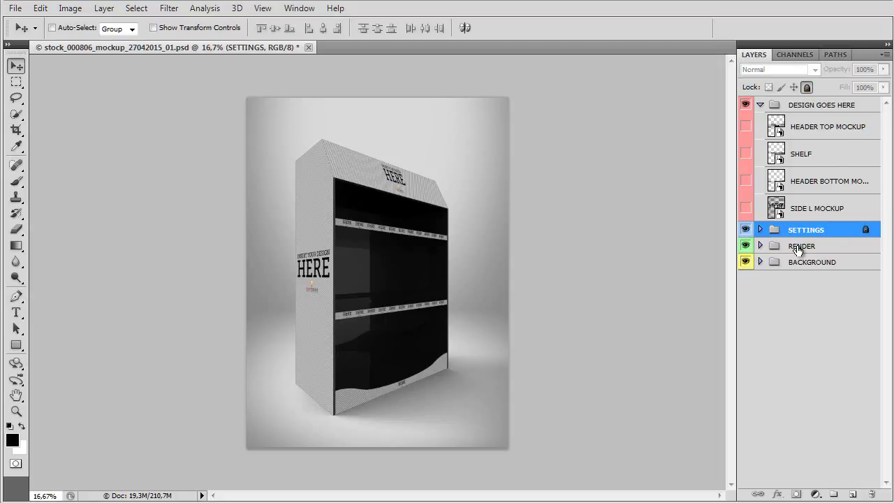
click(803, 246)
click(762, 246)
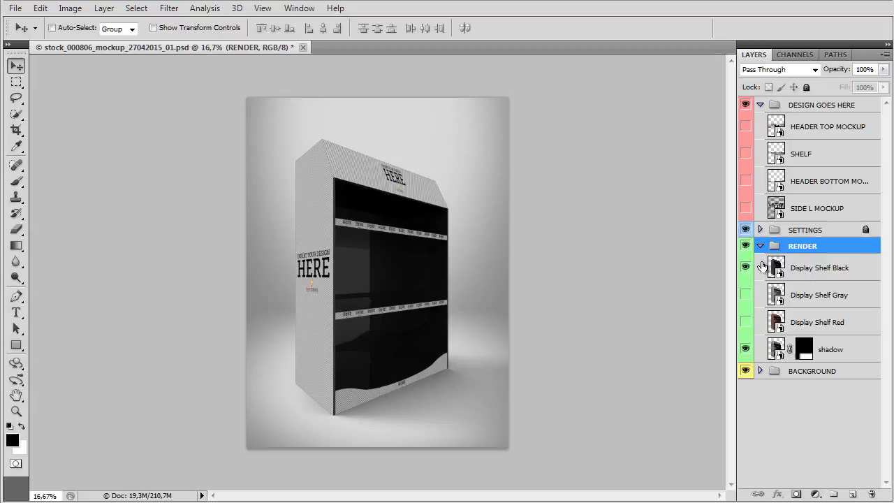
- Hide Display Shelf Black, show Display Shelf Red, and keep the floor shadow visible
click(746, 267)
click(746, 296)
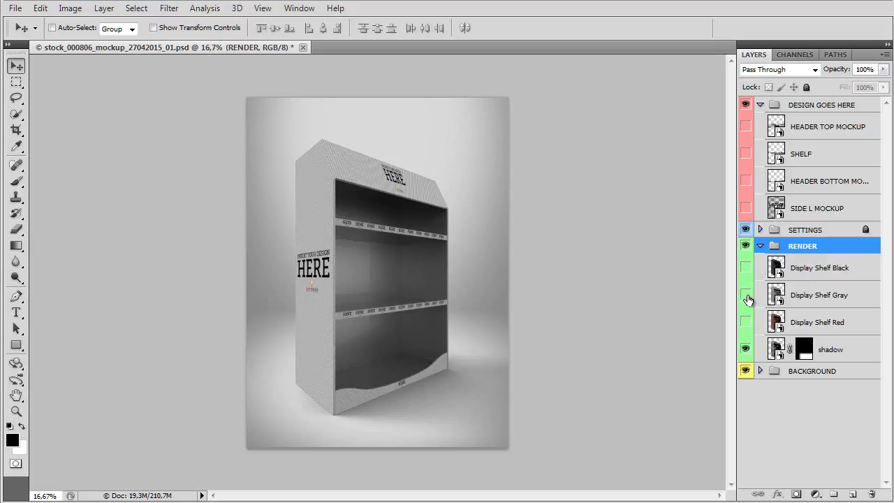
click(746, 297)
click(746, 322)
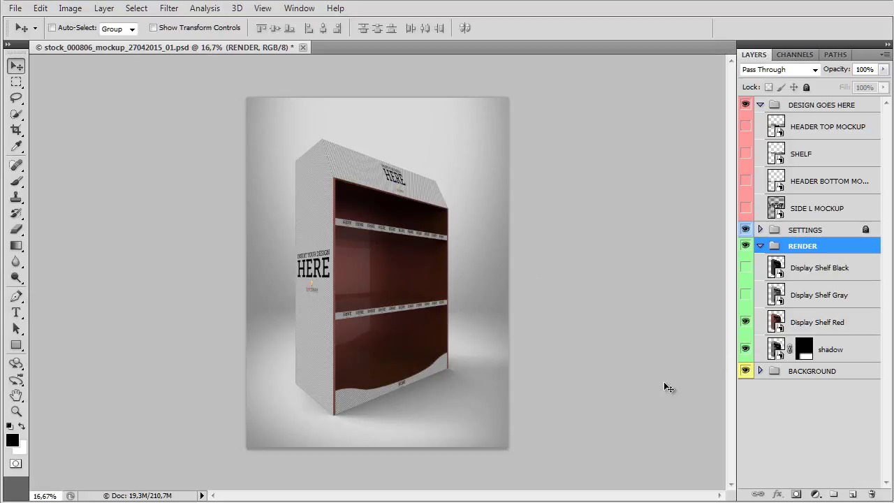
click(746, 349)
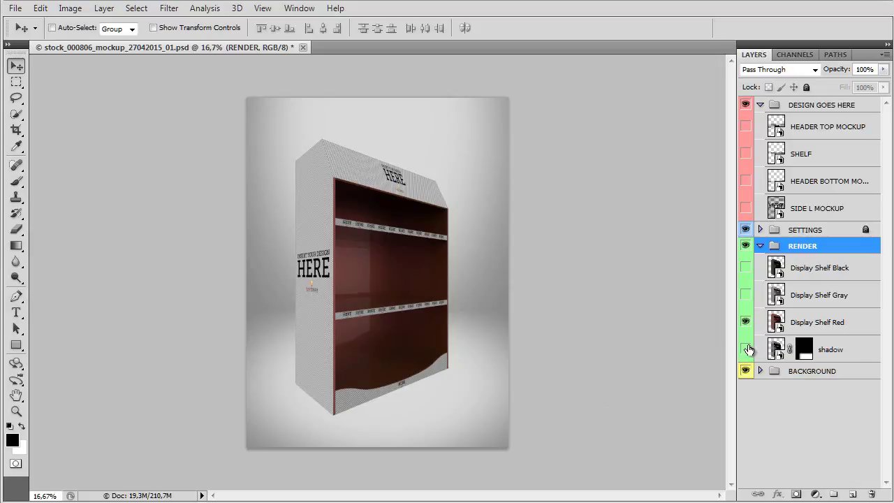
click(747, 349)
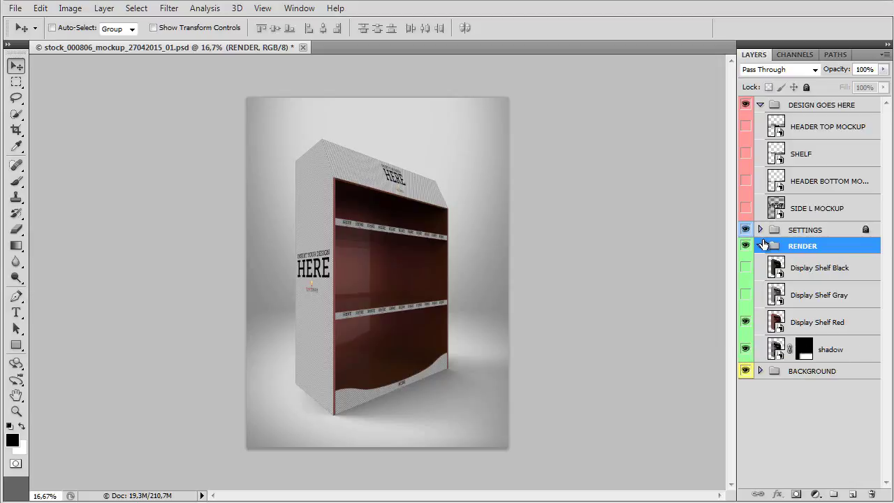
click(760, 245)
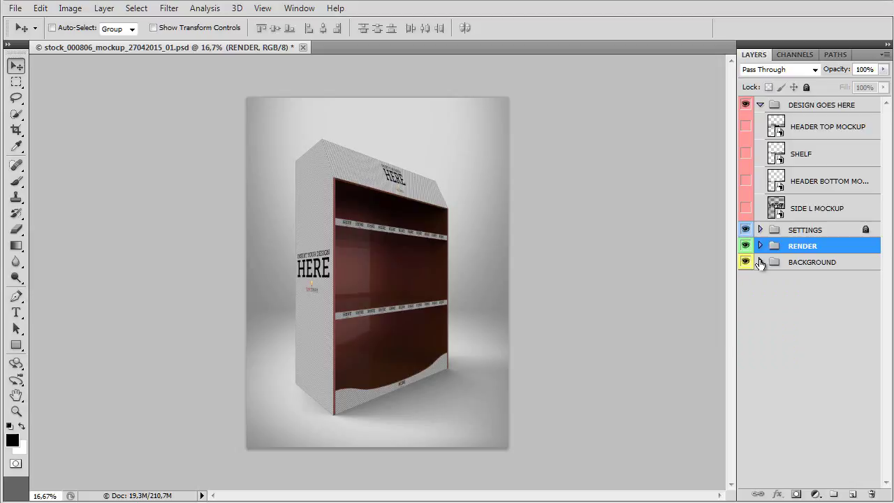
- Inspect the BACKGROUND group, then select the HEADER TOP MOCKUP layer
click(762, 263)
click(798, 264)
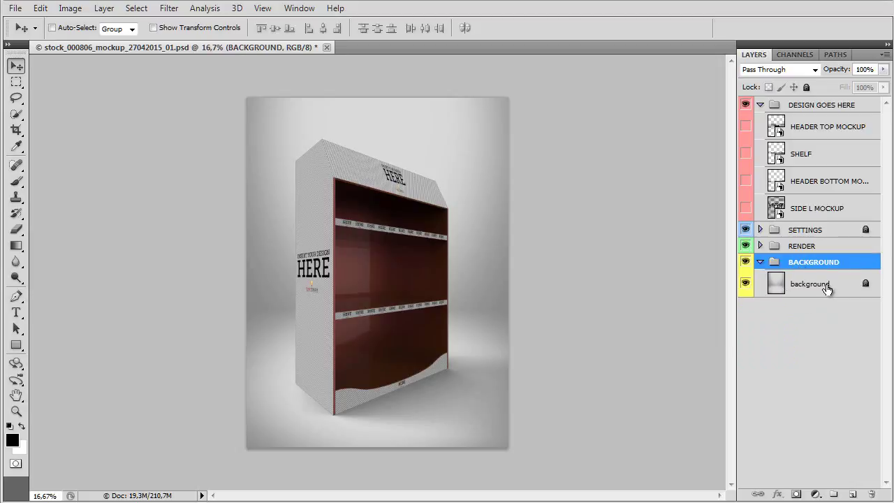
click(759, 263)
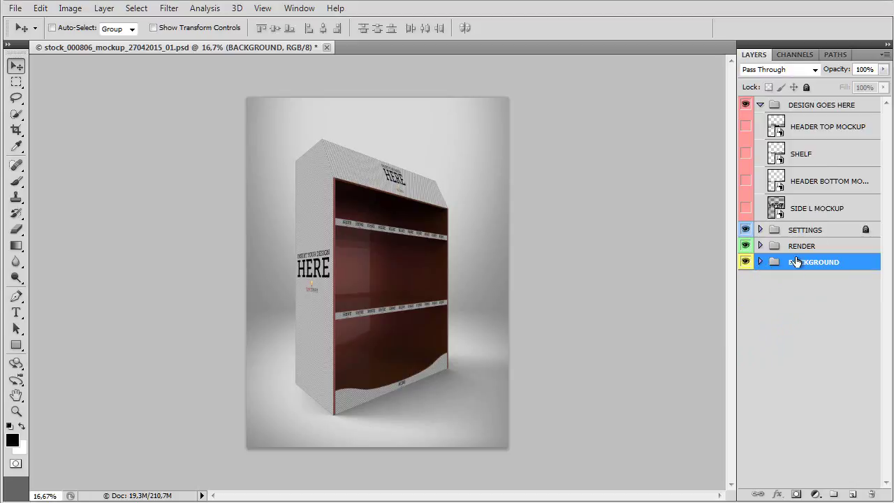
click(825, 130)
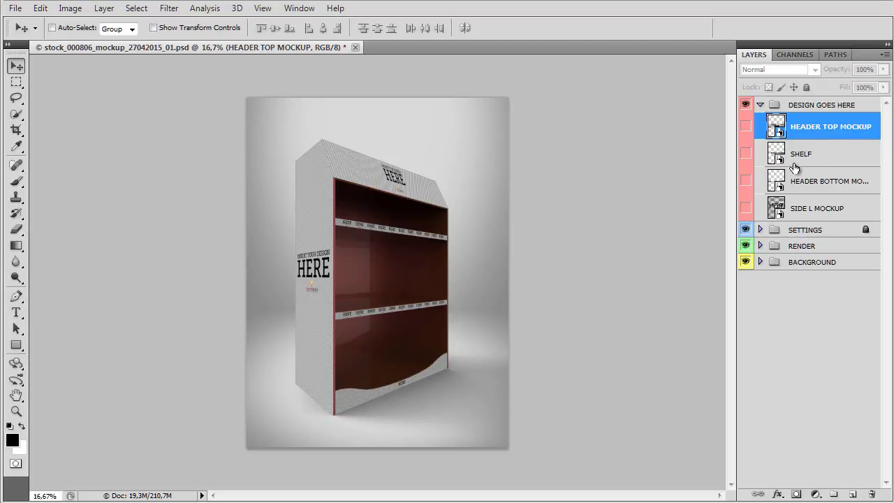
- Open HEADER TOP MOCKUP's contents and place the stock_000806_example_header top artwork
double_click(778, 128)
click(459, 210)
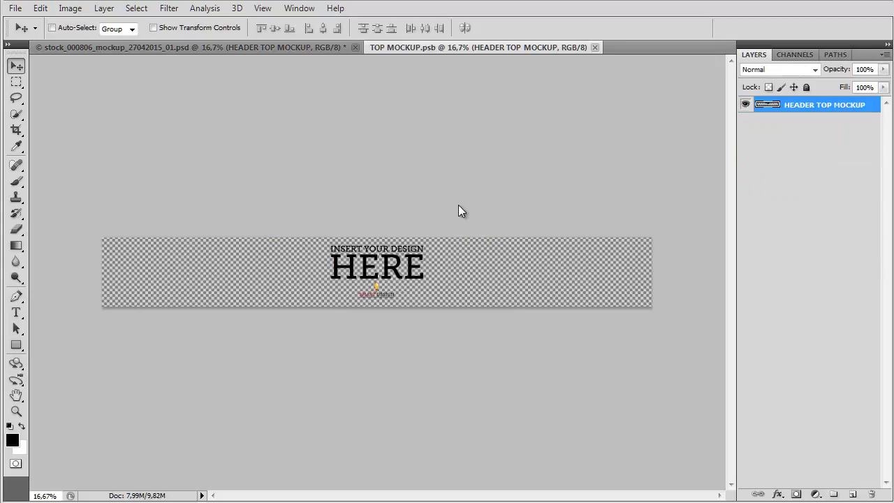
click(15, 8)
click(50, 281)
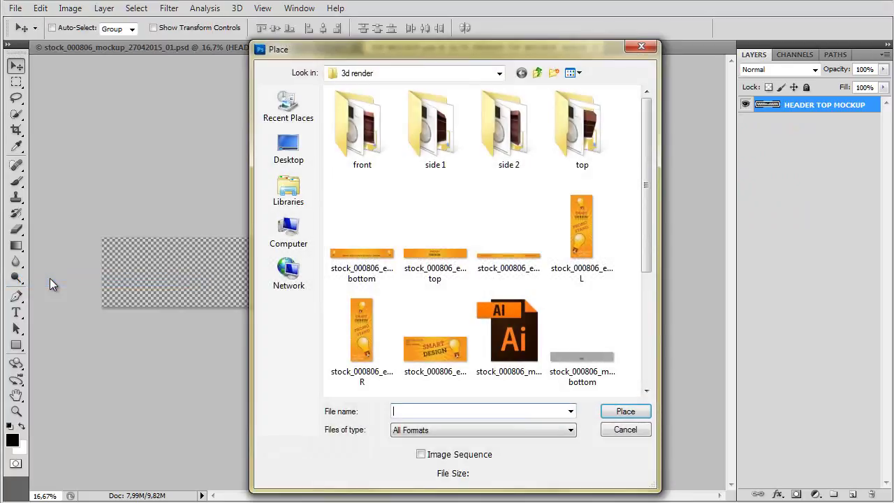
click(447, 262)
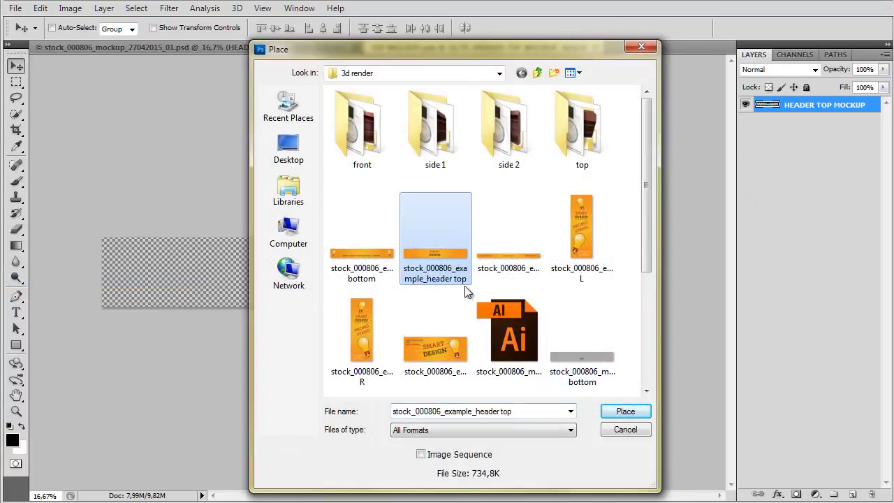
click(626, 411)
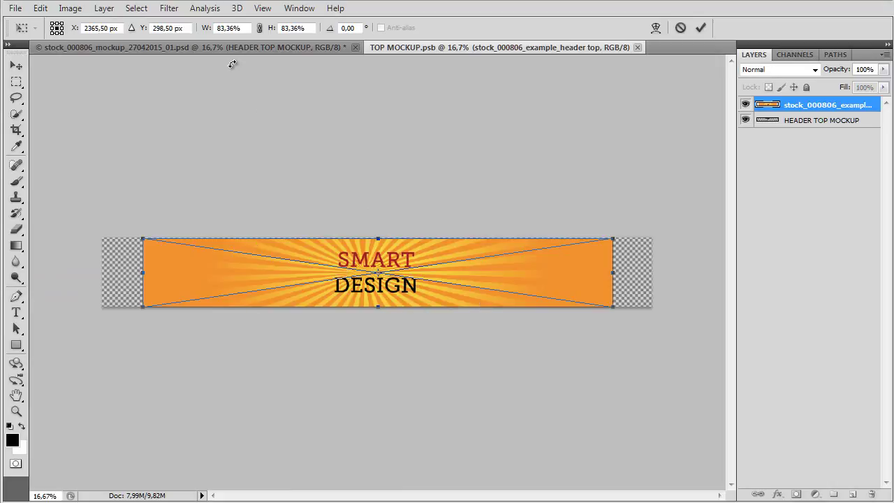
- Scale the placed artwork proportionally to 100% and discard a trial enlargement
click(260, 28)
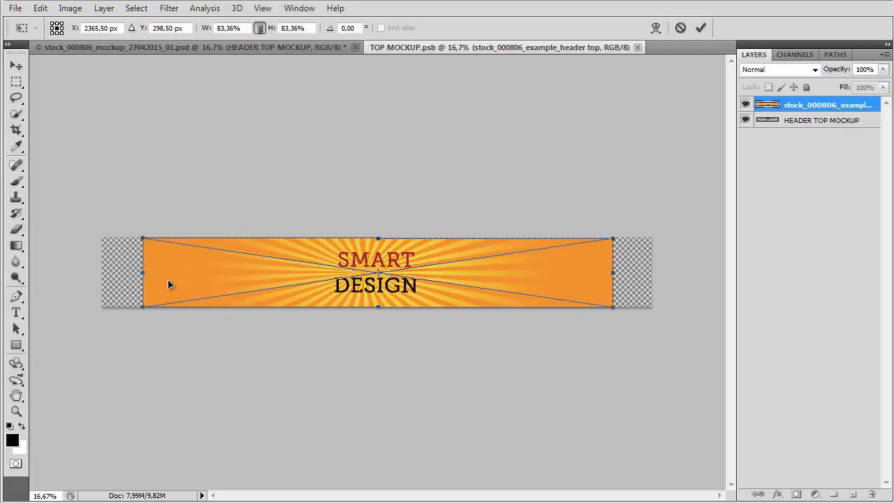
click(238, 28)
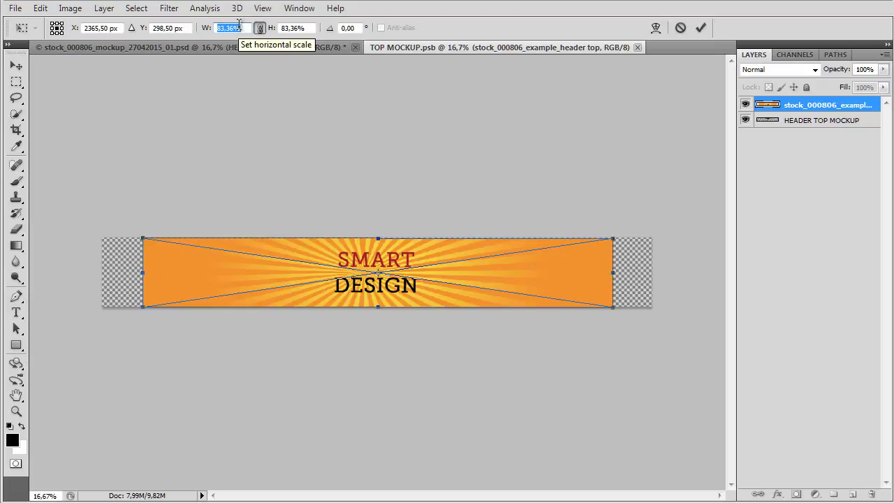
text(100)
key(Return)
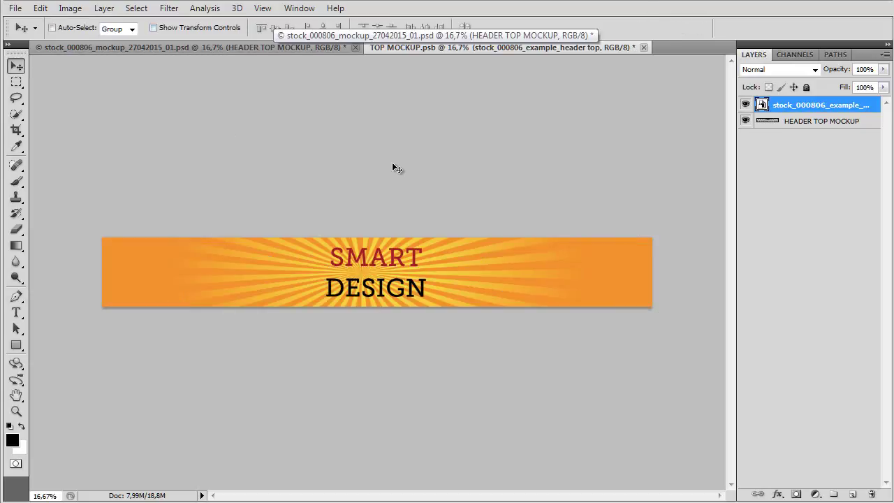
key(ctrl+t)
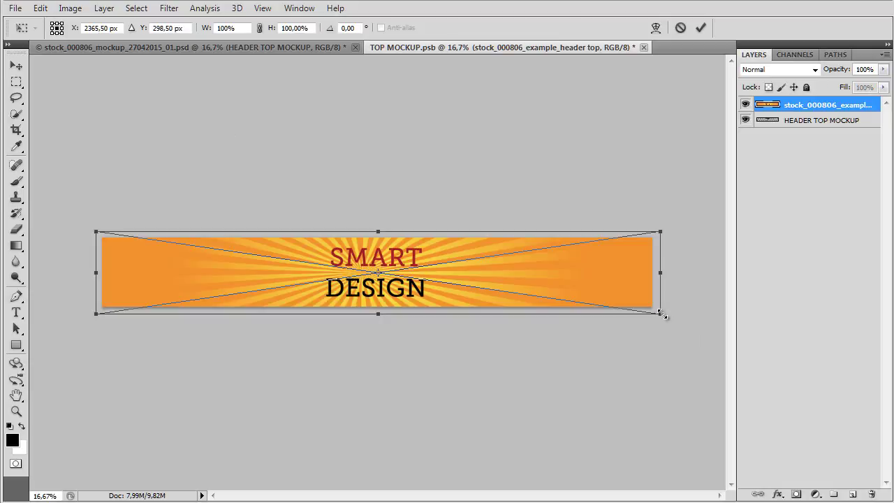
mouse_move(662, 315)
mouse_down()
mouse_move(673, 316)
mouse_move(664, 314)
mouse_up()
click(681, 27)
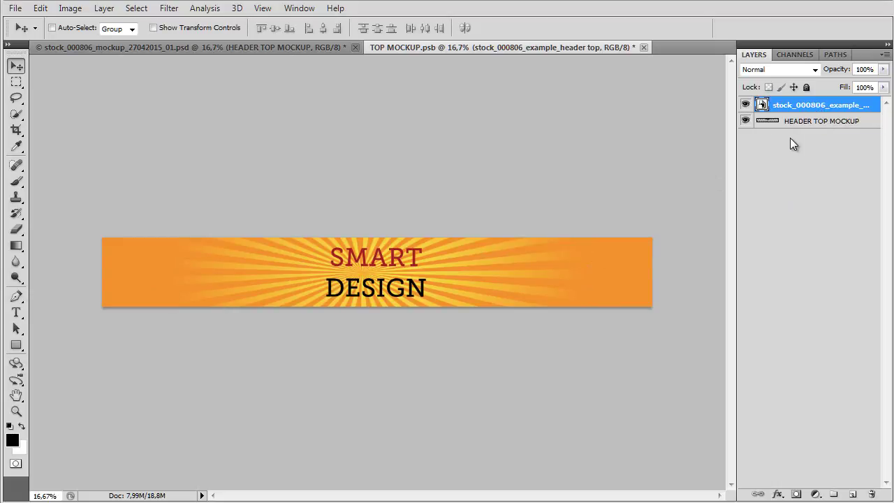
- Compare the orange artwork against the placeholder, leaving it visible and its layer options unchanged
click(746, 105)
click(745, 105)
click(746, 105)
click(746, 104)
right_click(817, 105)
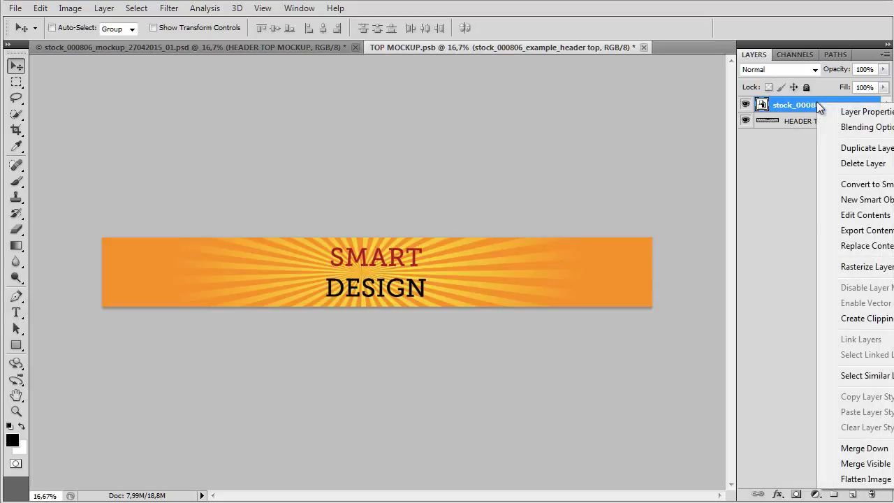
right_click(772, 103)
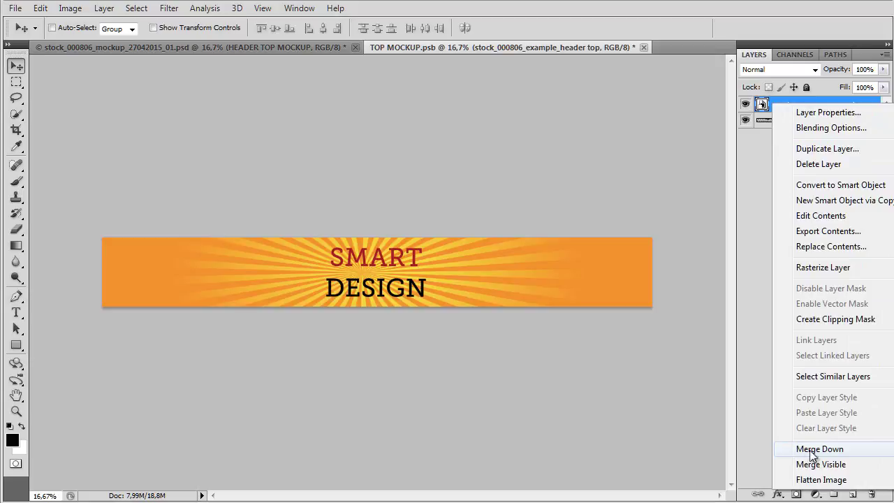
click(746, 146)
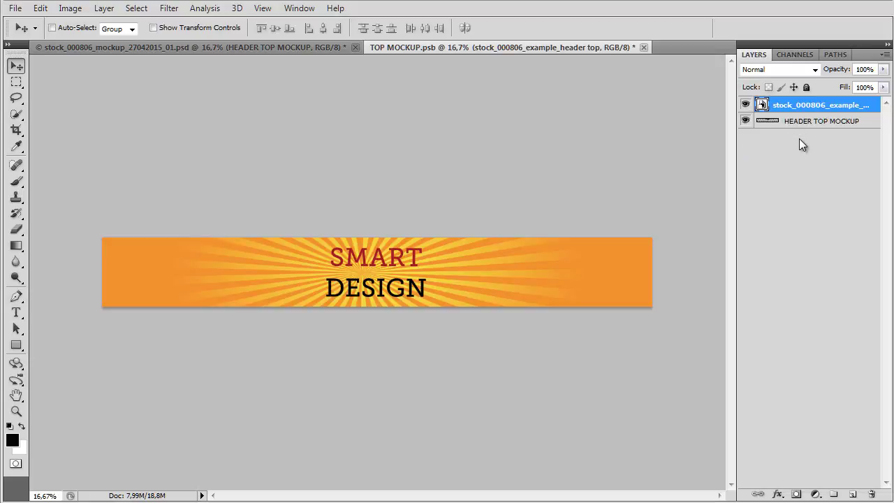
- Merge the artwork into HEADER TOP MOCKUP, save TOP MOCKUP.psb, and close it
key(ctrl+e)
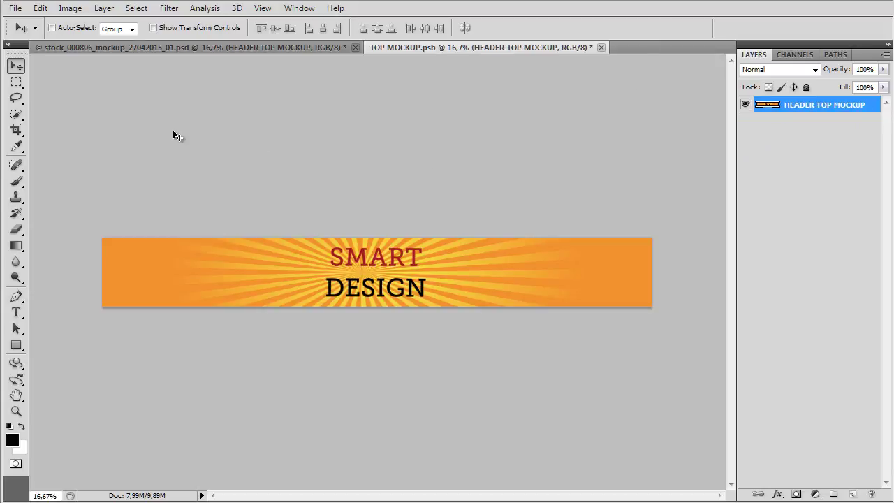
click(15, 10)
click(28, 208)
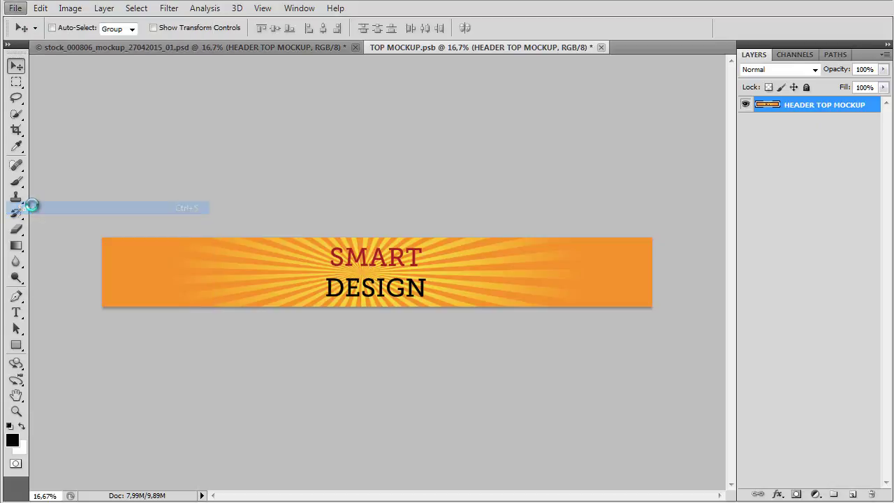
click(595, 47)
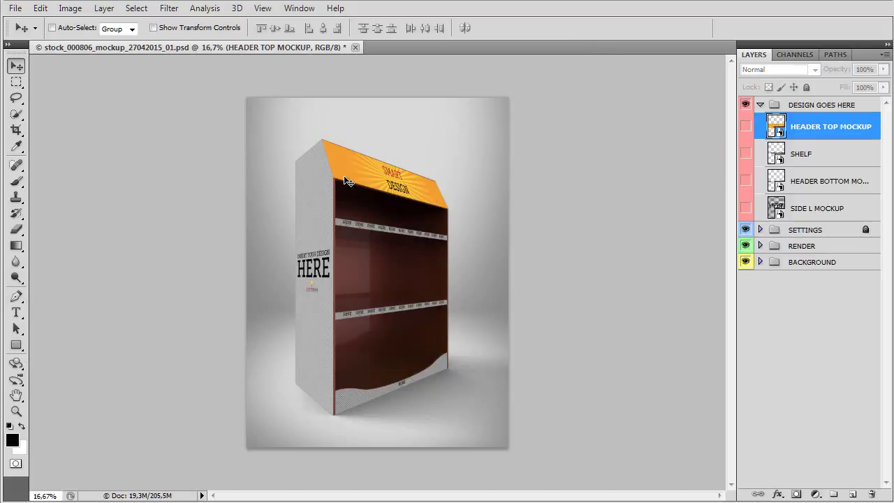
- Open the SHELF smart object and place the stock_000806_example_shelf image
double_click(781, 152)
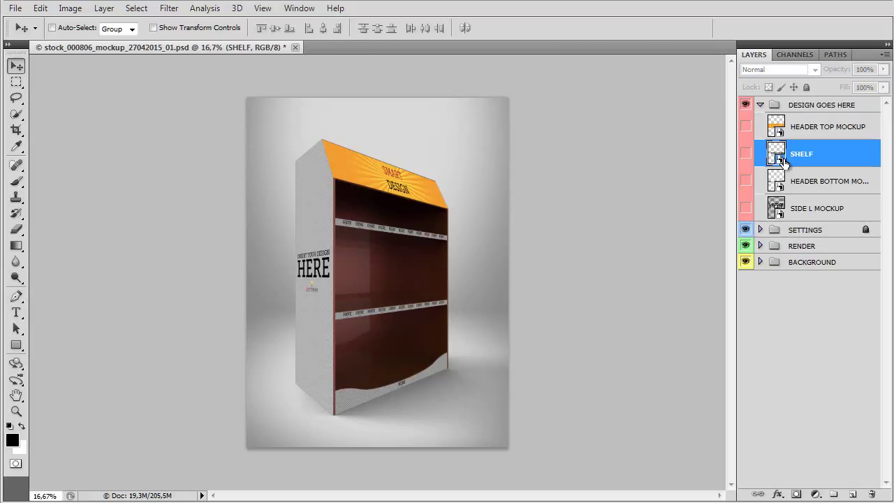
click(450, 209)
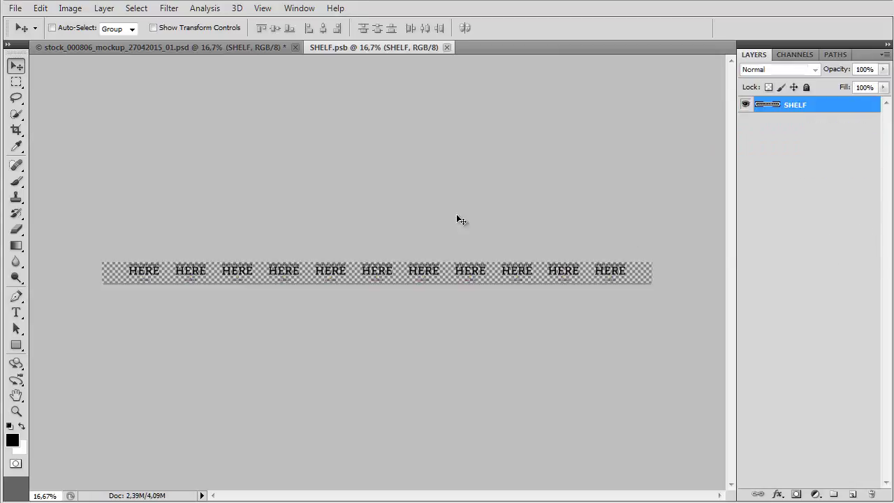
click(16, 8)
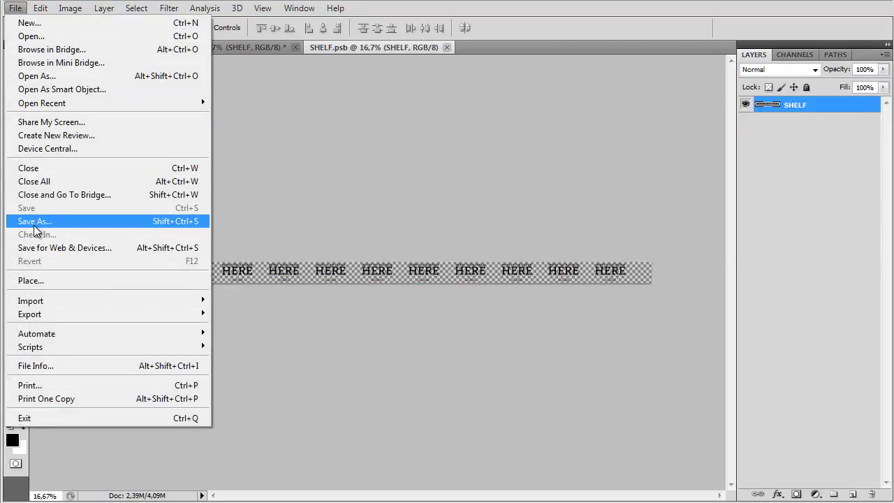
click(40, 280)
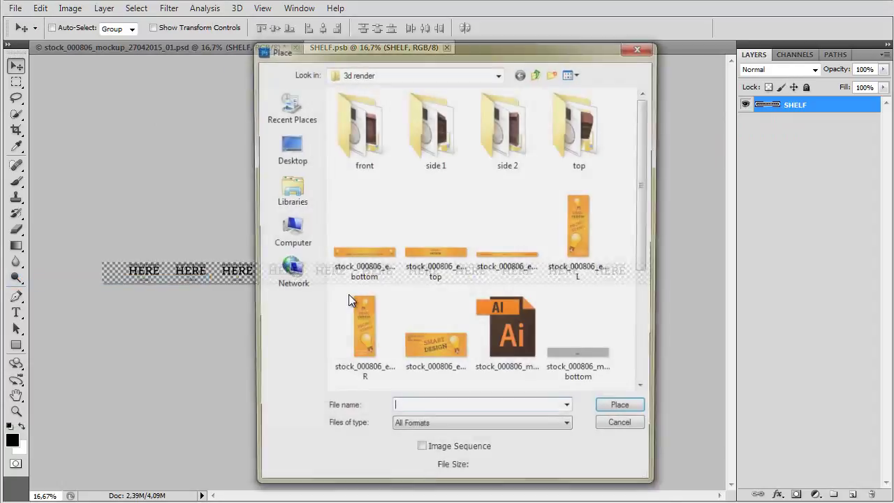
click(528, 251)
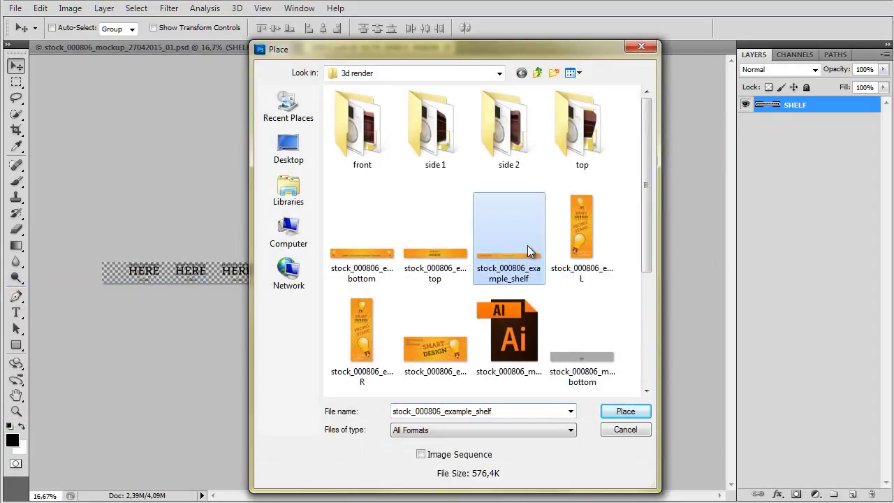
double_click(529, 257)
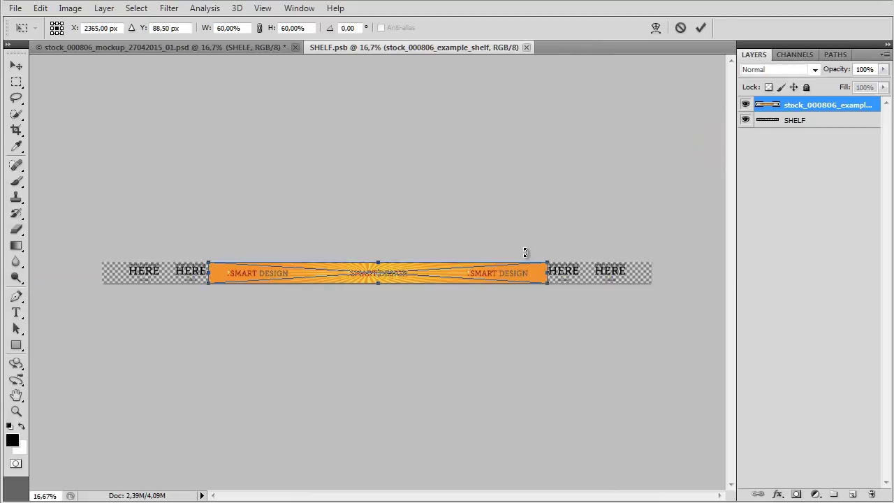
- Scale the shelf artwork to 100% width, merge it down, and close SHELF.psb, saving changes
double_click(245, 28)
text(100)
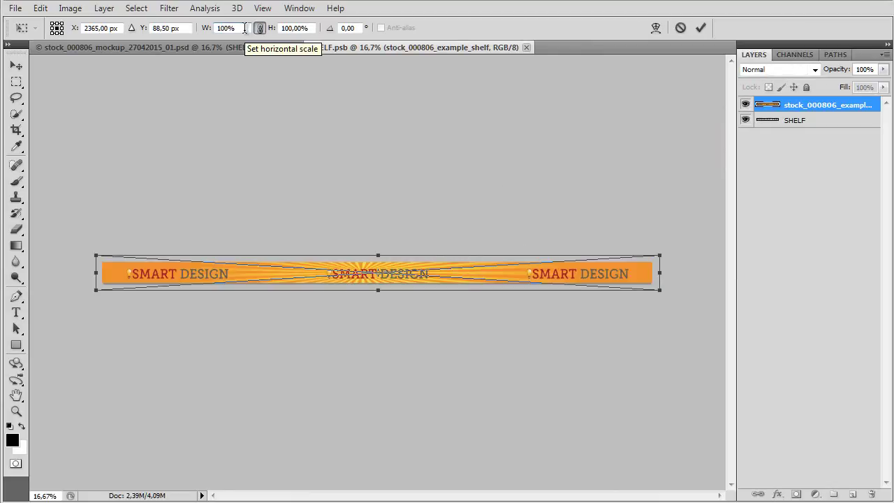
key(Return)
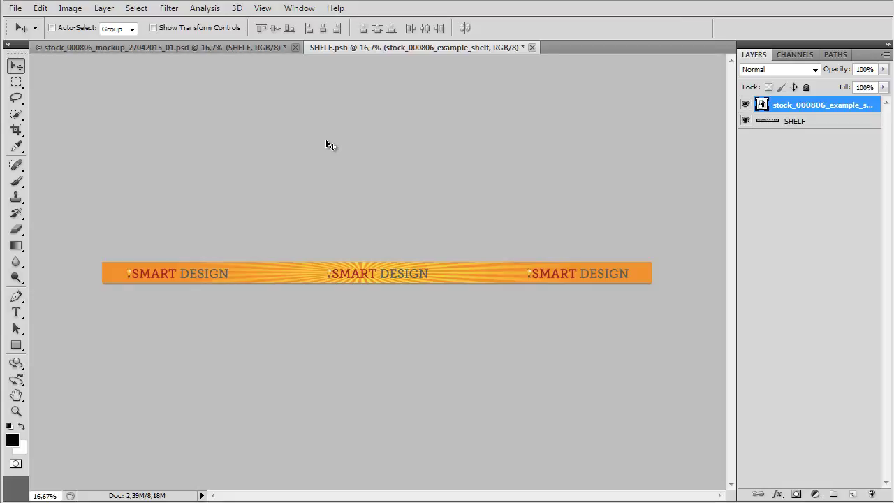
key(ctrl+e)
click(454, 47)
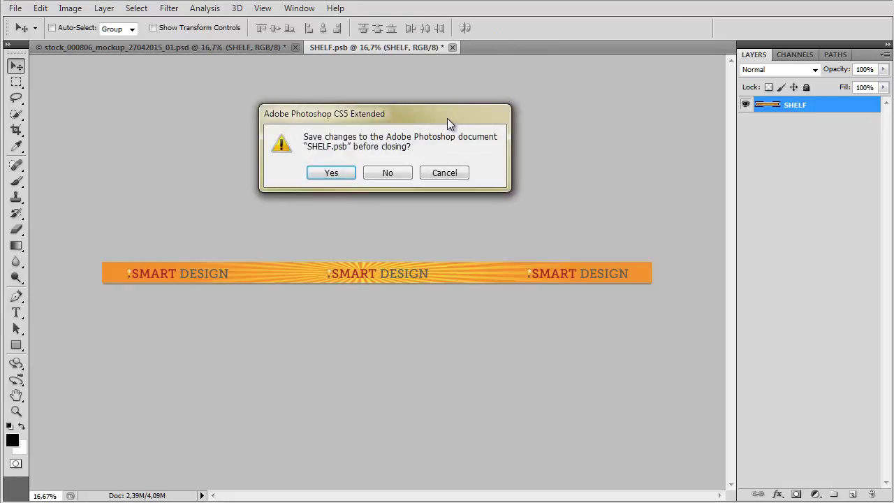
click(341, 173)
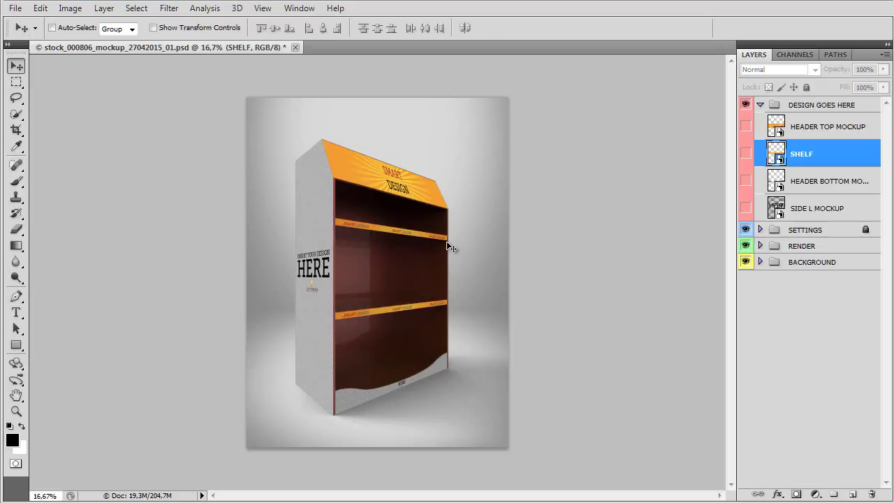
- Open HEADER BOTTOM MOCKUP's contents and inspect its SHAPE group mask
click(802, 194)
double_click(774, 183)
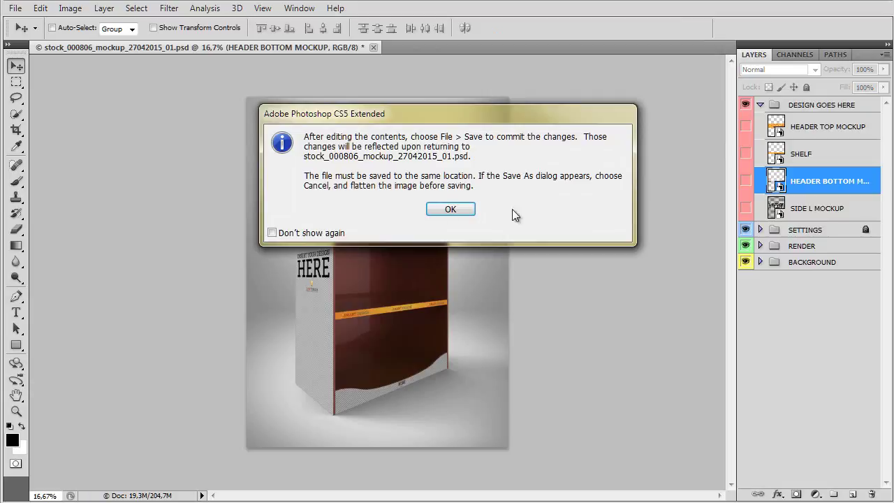
click(445, 211)
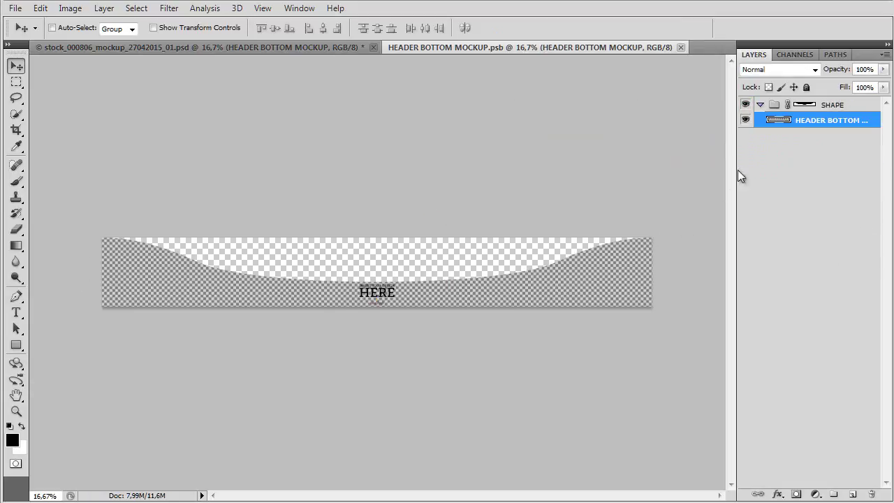
click(815, 105)
click(811, 122)
- Place the stock_000806_example_header bottom image into the header bottom contents
click(14, 10)
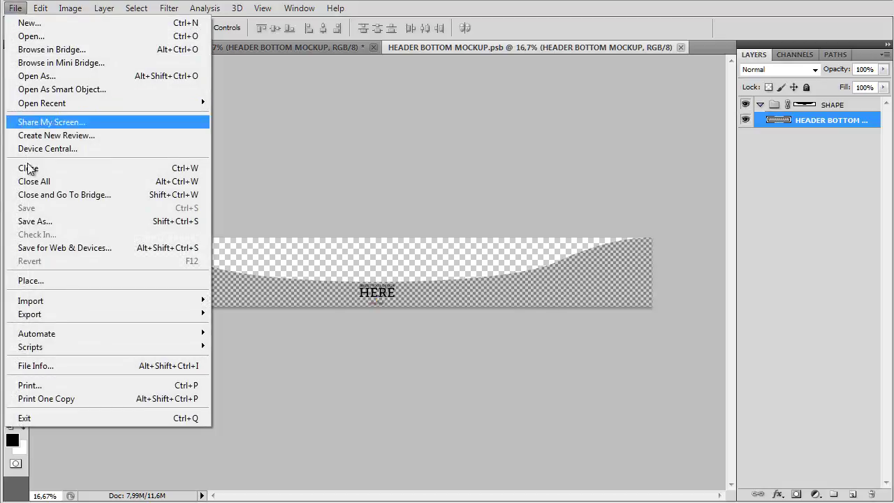
click(53, 280)
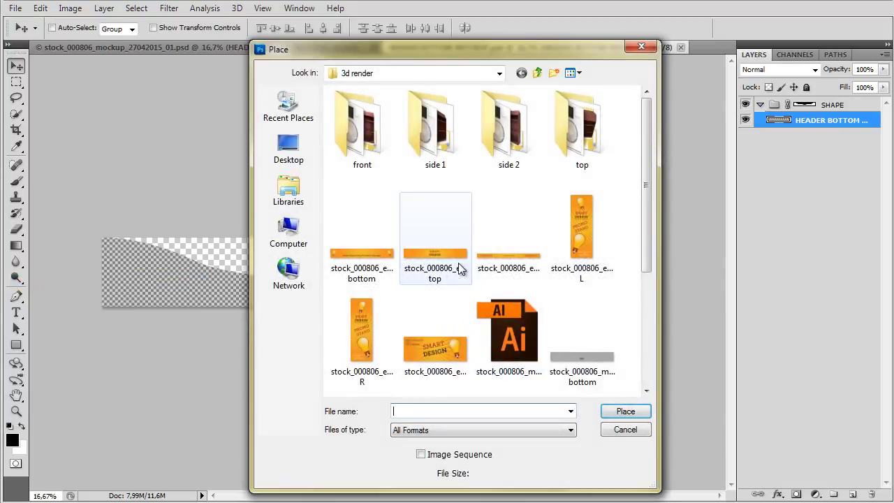
click(374, 251)
click(619, 411)
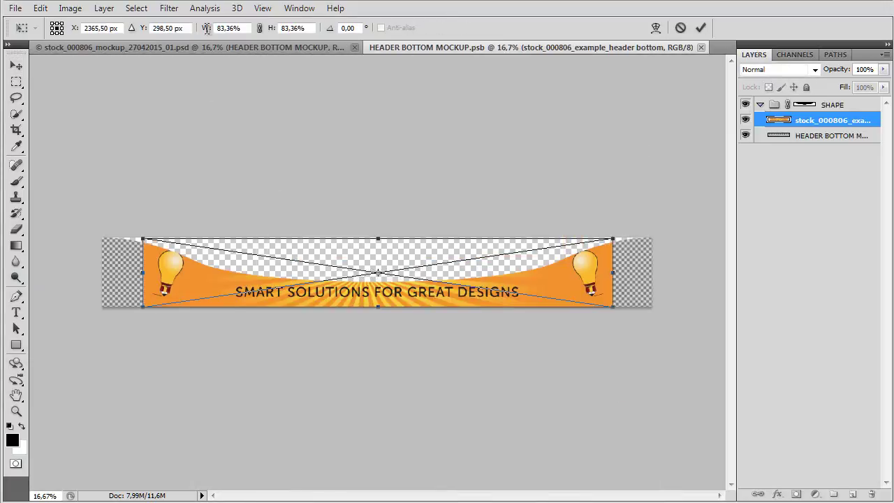
- Scale the banner proportionally to 100%, check the SHAPE mask, and merge it into HEADER BOTTOM MOCKUP
click(260, 28)
double_click(243, 26)
text(100)
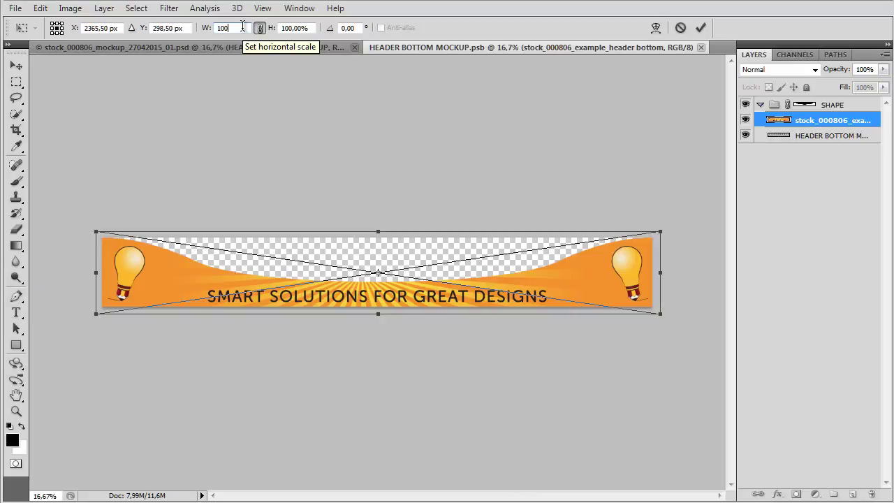
key(Return)
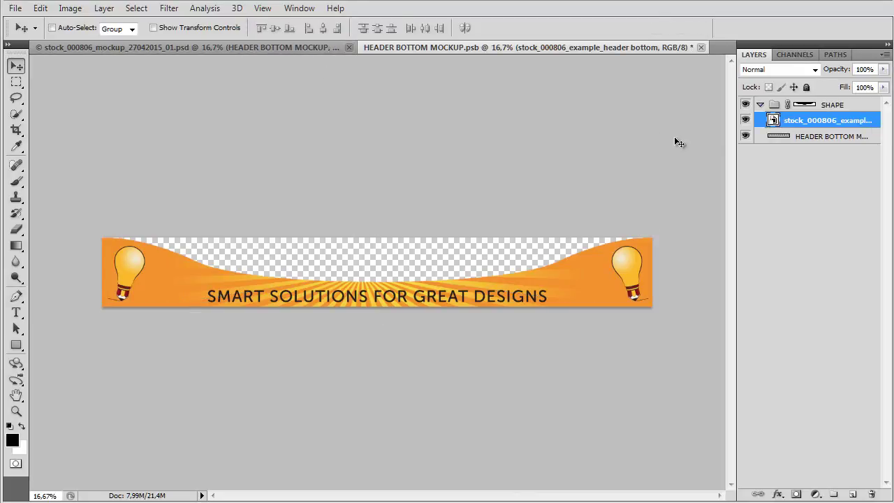
shift+click(805, 108)
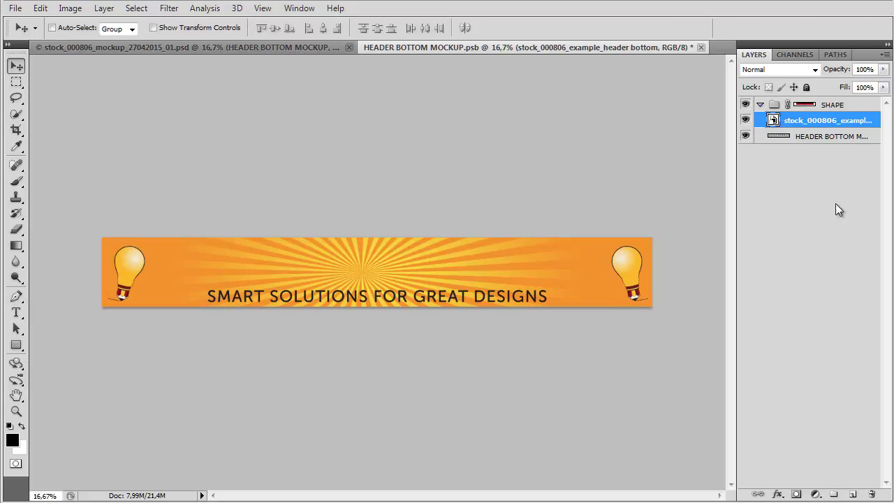
shift+click(810, 106)
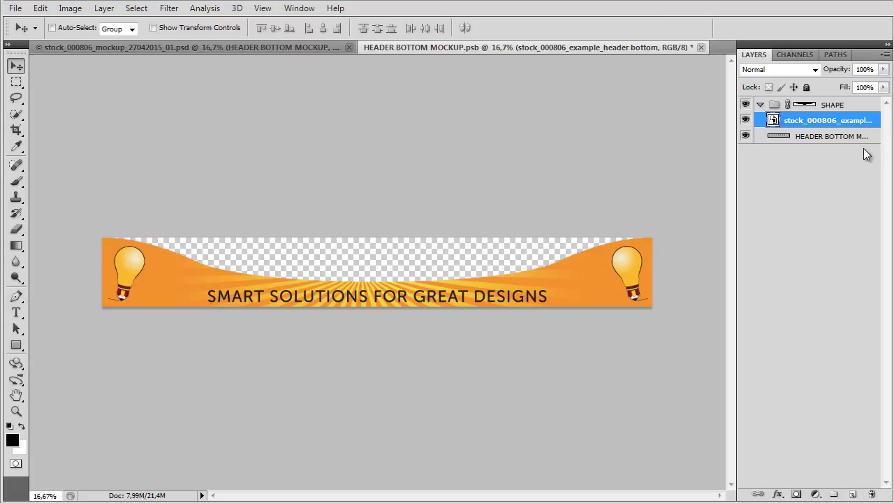
key(ctrl+e)
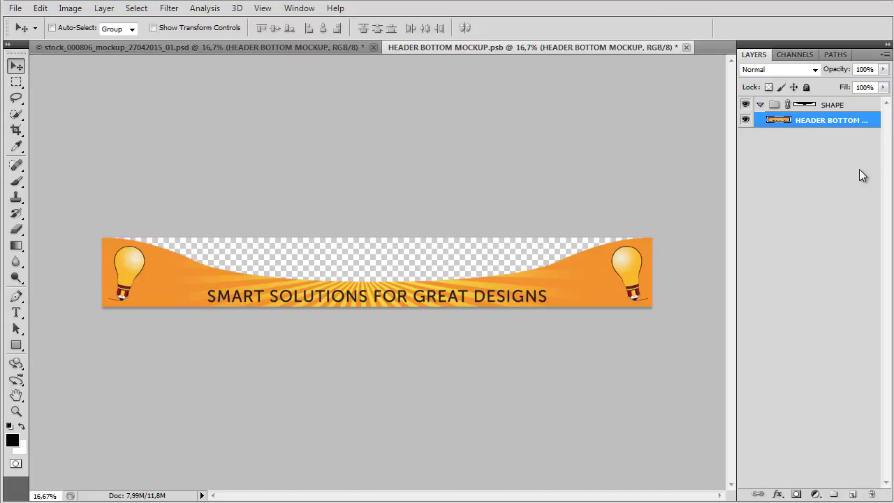
- Close HEADER BOTTOM MOCKUP.psb and step through the SIDE L, HEADER TOP, SHELF and HEADER BOTTOM layers
click(686, 48)
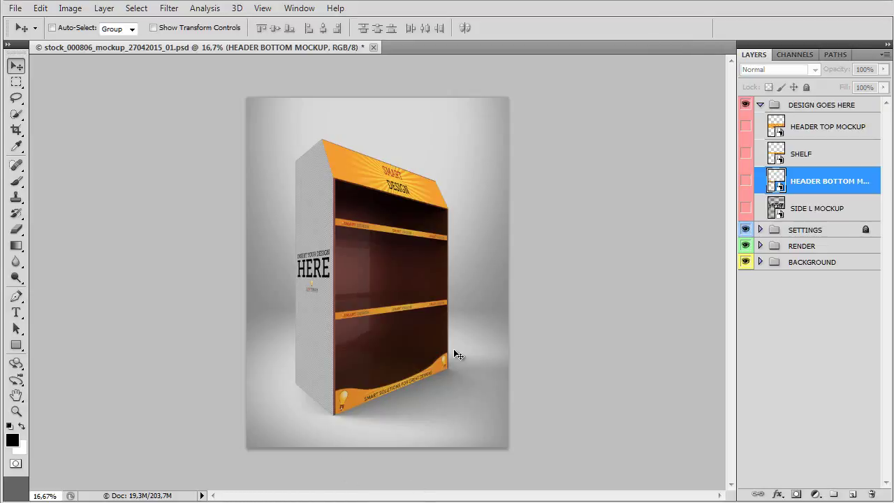
click(779, 214)
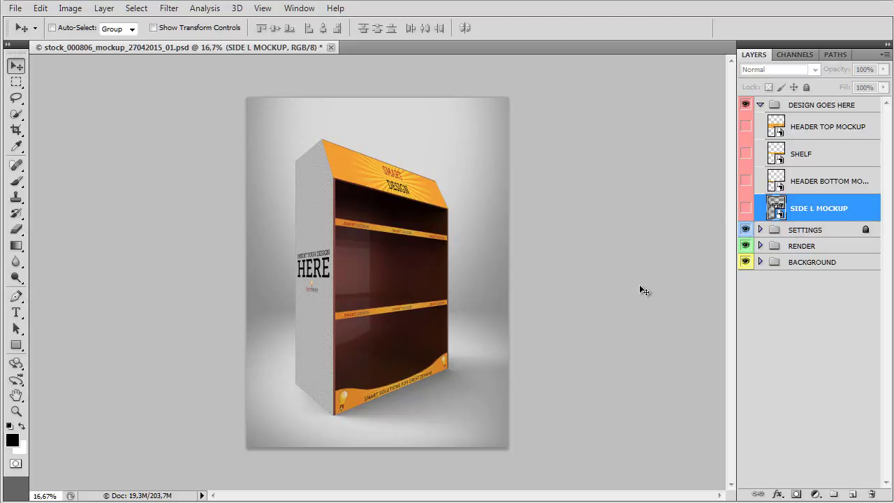
click(797, 127)
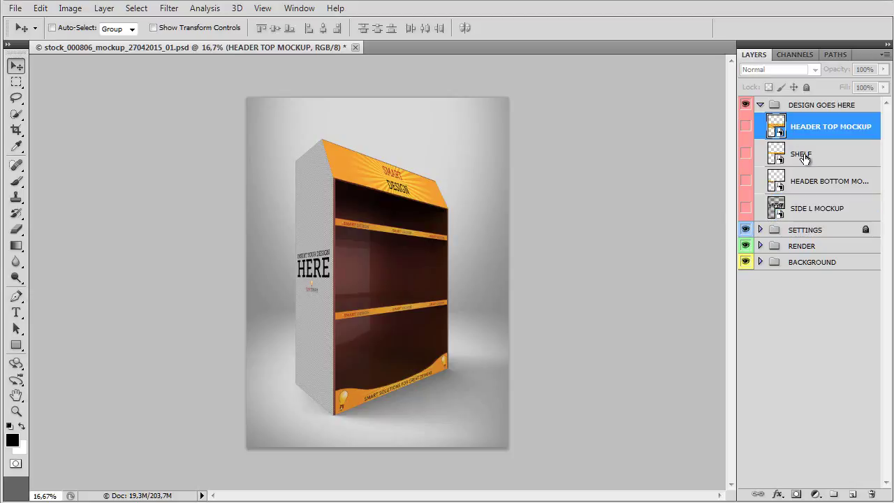
click(800, 154)
click(798, 192)
click(798, 208)
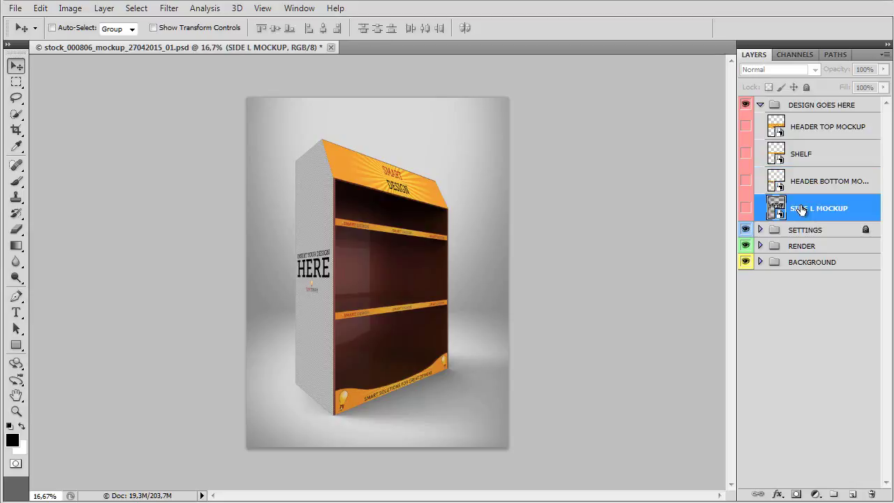